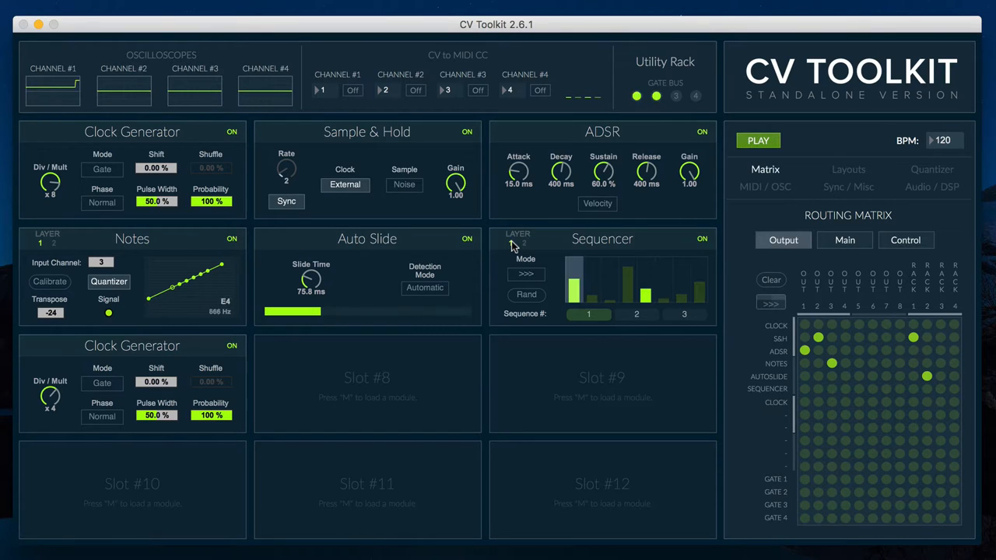
# Step: Reroute output 2 from Sample & Hold to Auto Slide in the routing matrix
pyautogui.click(817, 337)
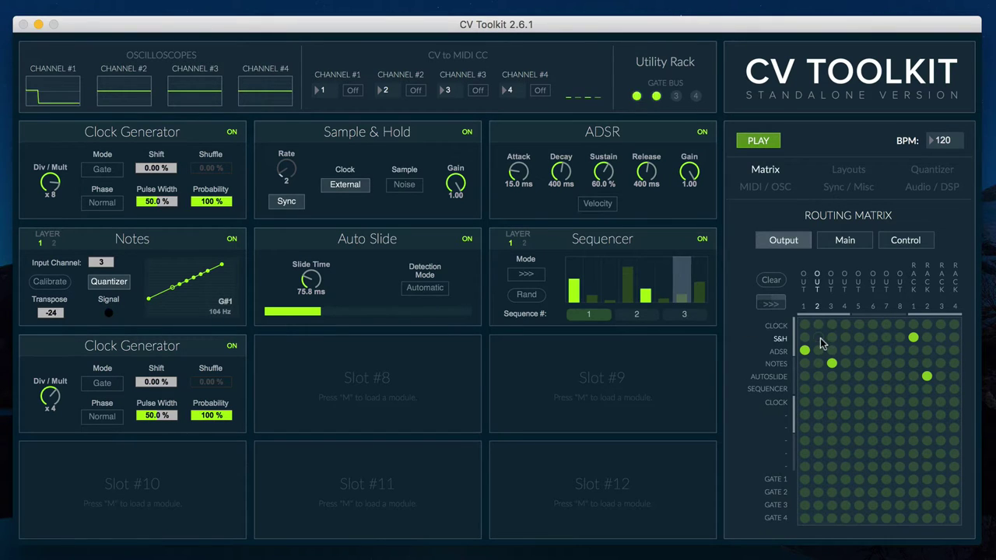
pyautogui.click(856, 243)
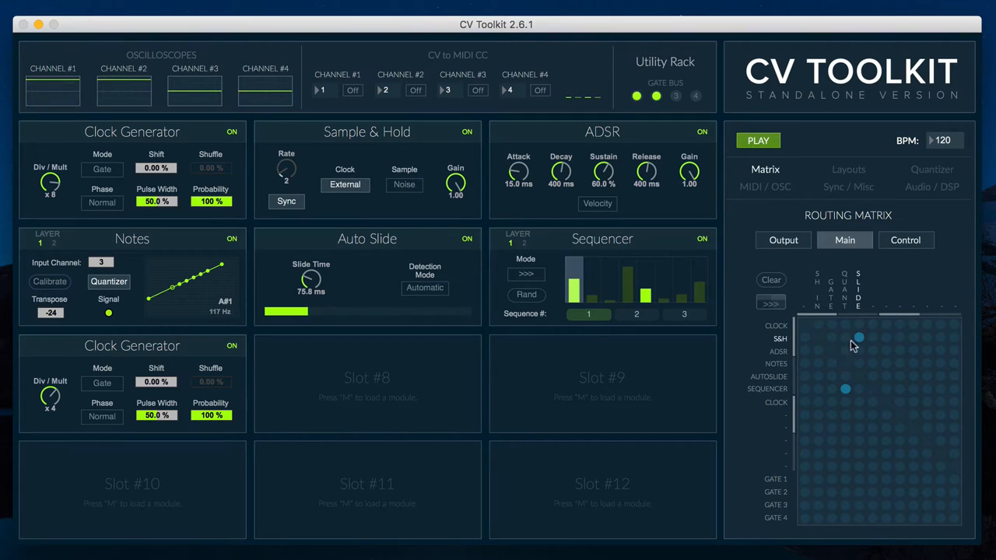
pyautogui.click(784, 241)
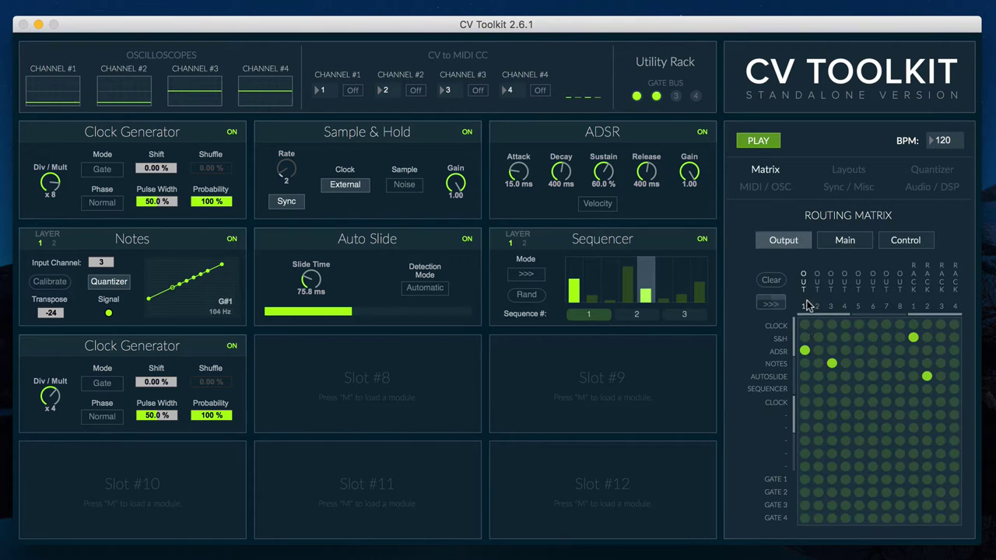
pyautogui.click(818, 377)
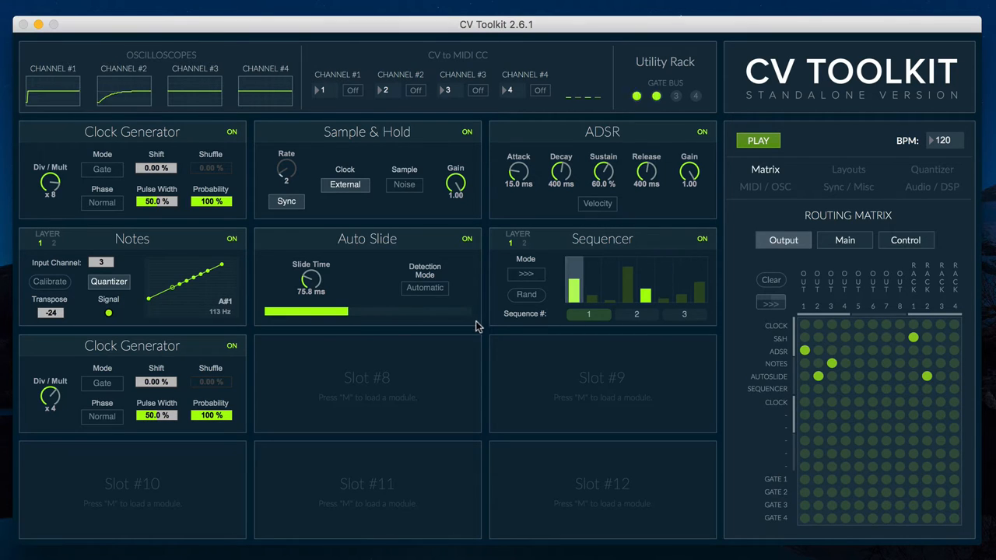
# Step: Raise the slide time to about 286 ms, trying Gate Bus detection and returning to Automatic
pyautogui.moveTo(310, 280); pyautogui.dragTo(310, 299)
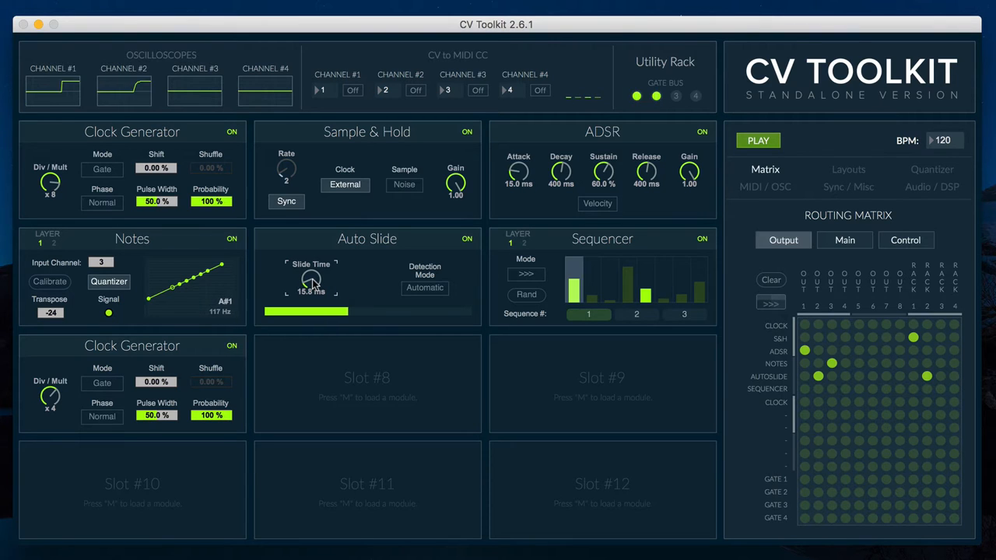
pyautogui.moveTo(311, 284)
pyautogui.mouseDown()
pyautogui.moveTo(310, 249)
pyautogui.moveTo(311, 296)
pyautogui.mouseUp()
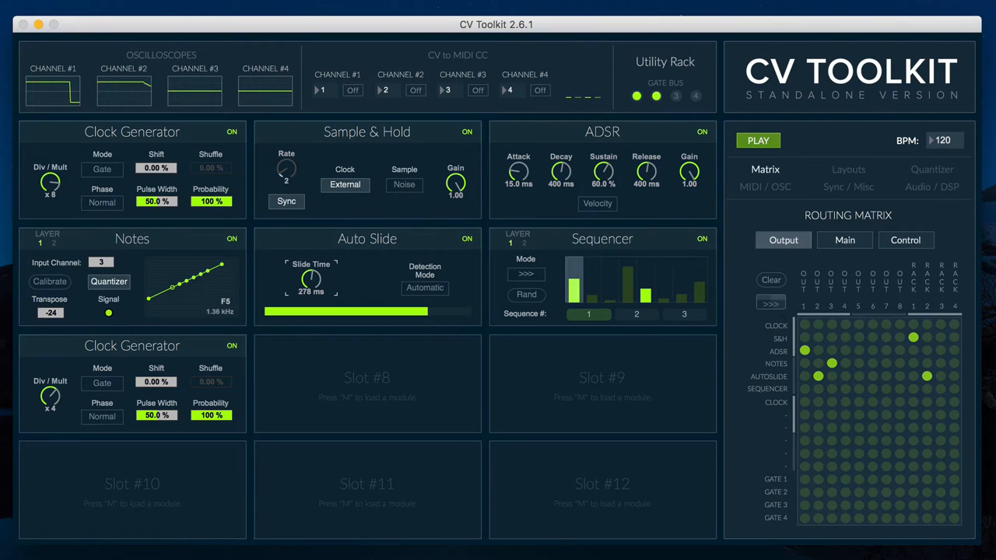
pyautogui.moveTo(310, 280)
pyautogui.mouseDown()
pyautogui.moveTo(310, 296)
pyautogui.moveTo(311, 283)
pyautogui.mouseUp()
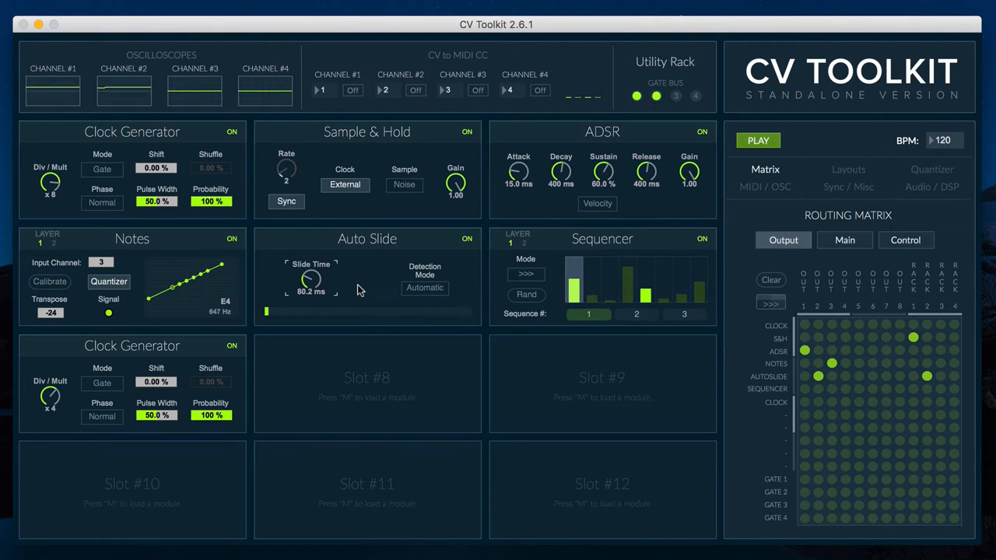
pyautogui.click(436, 289)
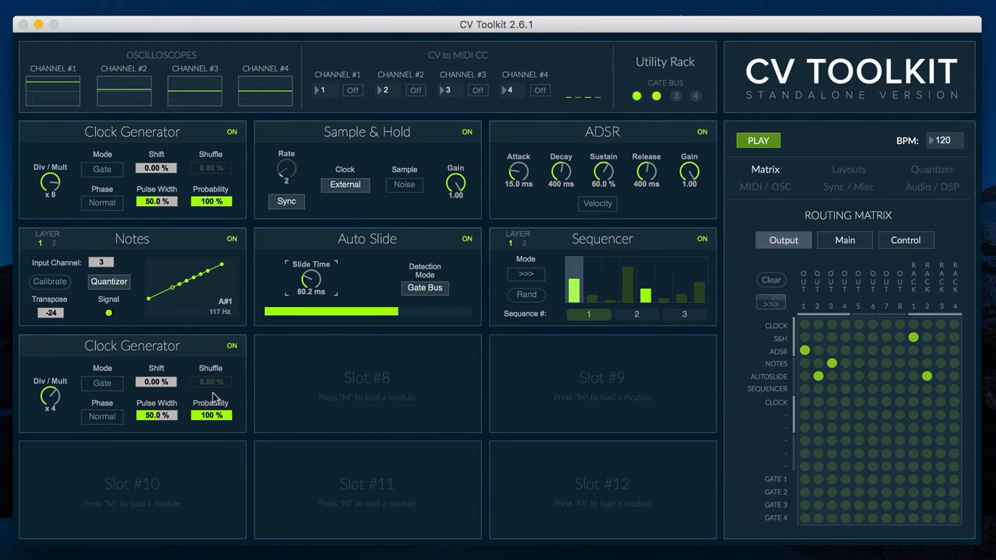
pyautogui.moveTo(312, 289); pyautogui.dragTo(314, 281)
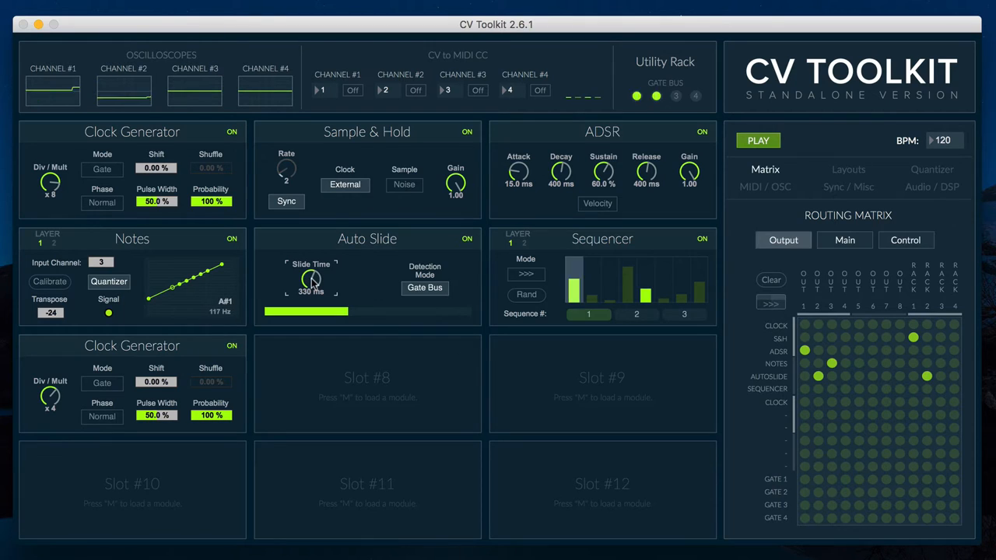
pyautogui.scroll(3, 314, 281)
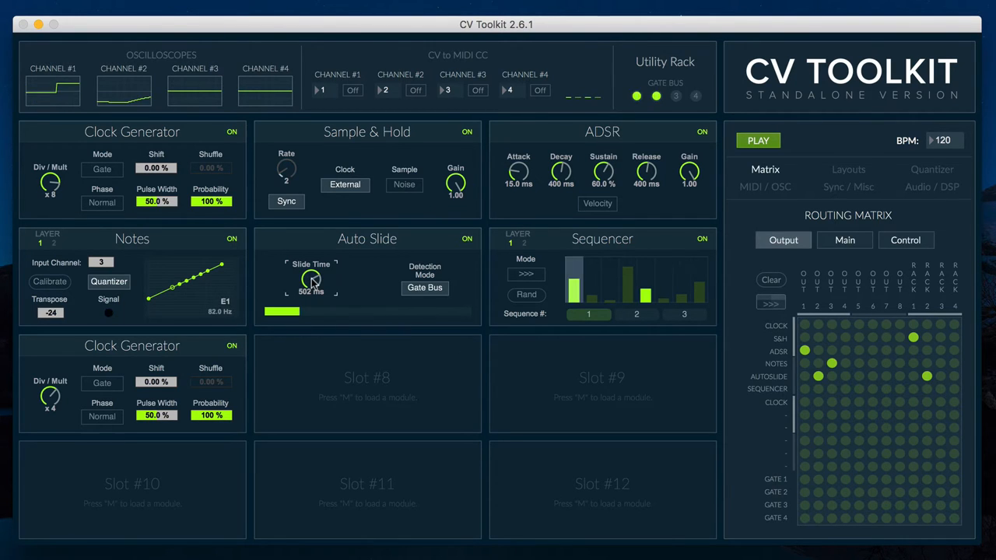
pyautogui.click(425, 287)
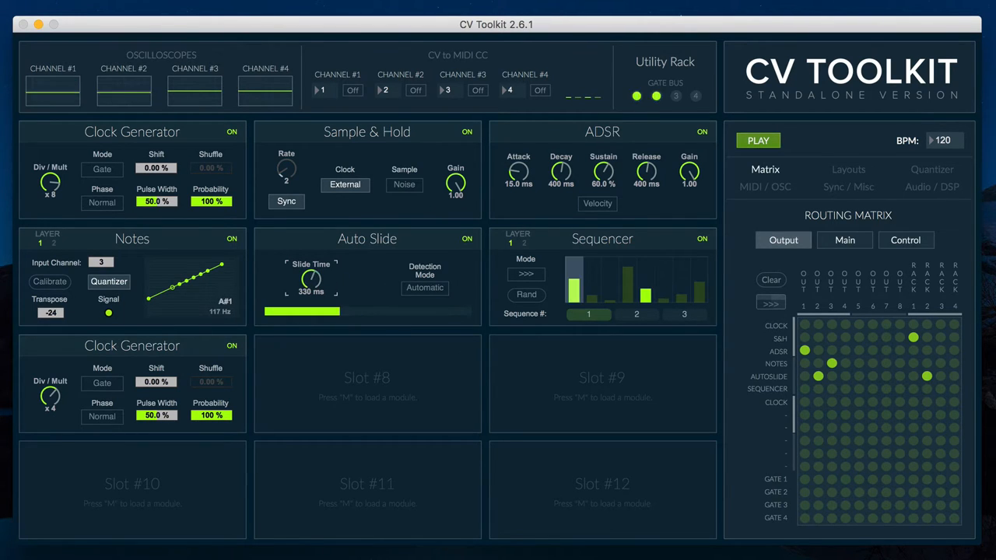
pyautogui.scroll(-1, 307, 285)
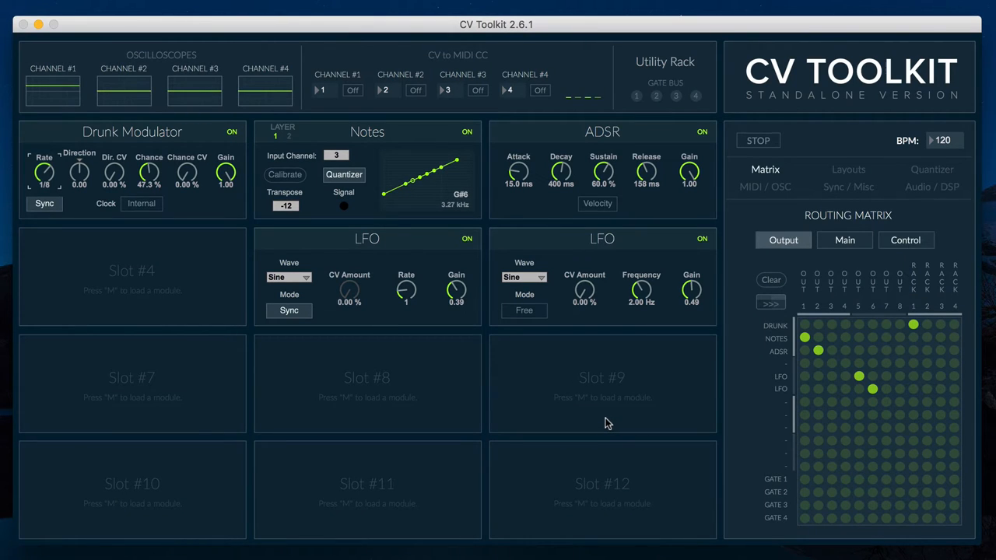
# Step: Start the Function Generator/Sequencer/ScanGraph patch playing with the transport key
pyautogui.press('space')
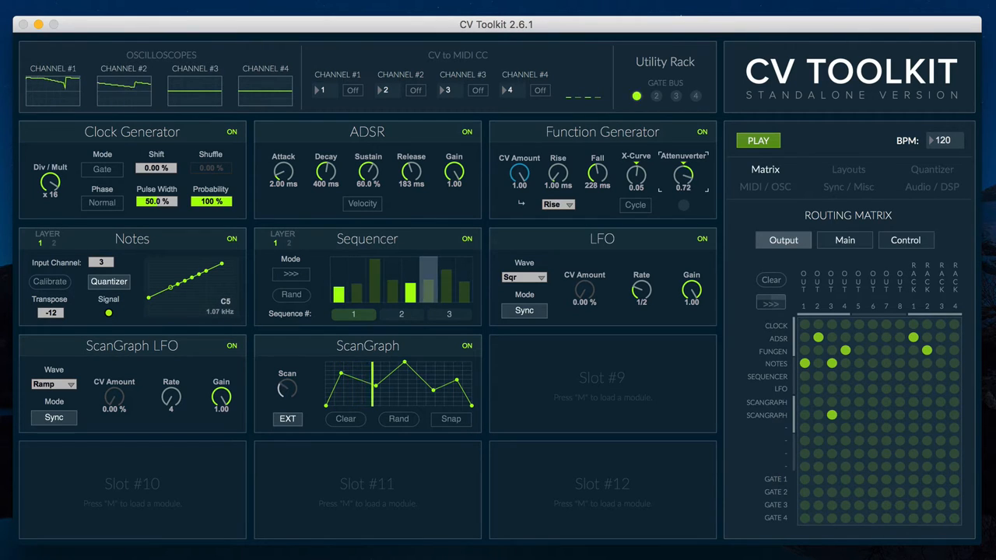
# Step: Set the Function Generator attenuverter to 1.00 and shorten its fall to about 109 ms
pyautogui.moveTo(683, 176); pyautogui.dragTo(688, 179)
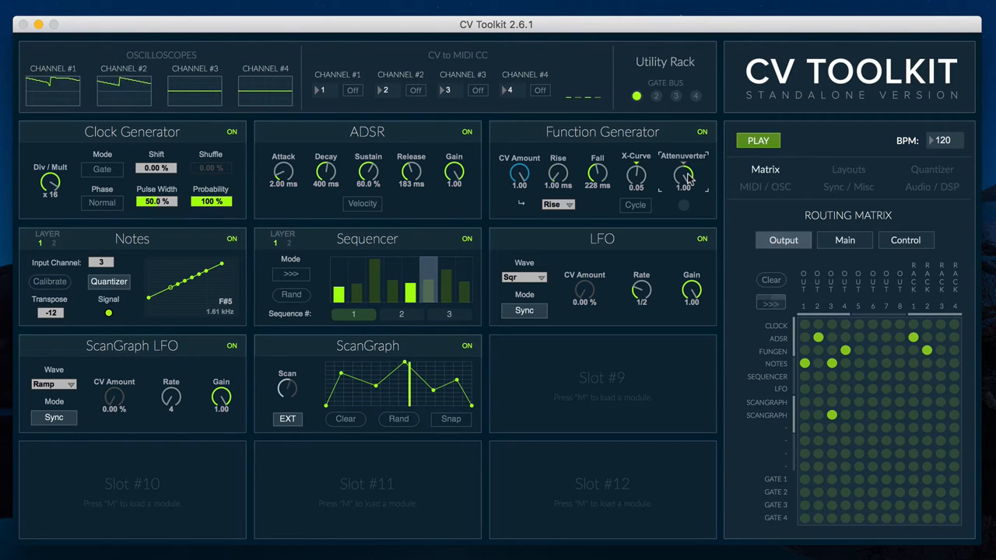
pyautogui.moveTo(597, 175)
pyautogui.mouseDown()
pyautogui.moveTo(597, 198)
pyautogui.moveTo(597, 183)
pyautogui.mouseUp()
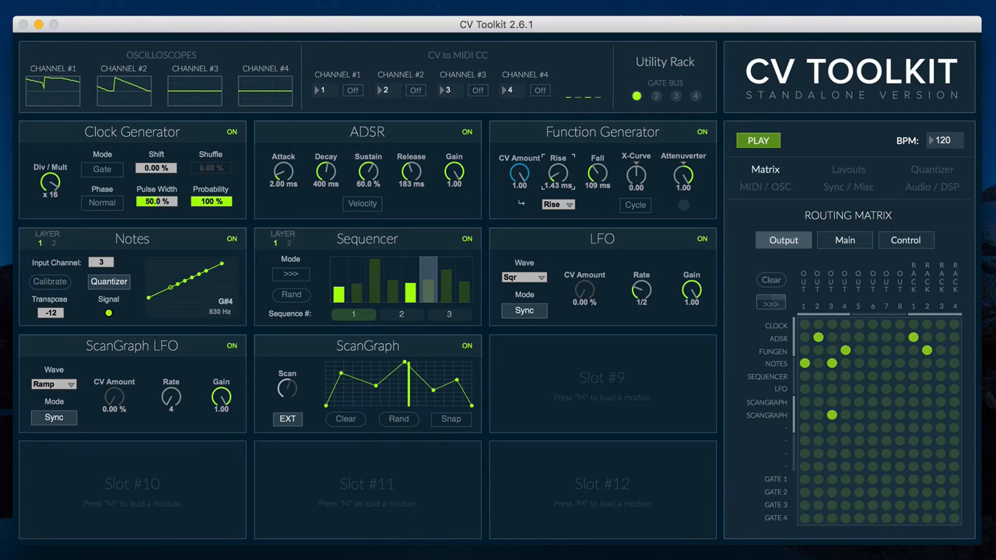
# Step: Route the second ScanGraph into the CV input, change the Function Generator's mode and raise its CV amount
pyautogui.click(842, 241)
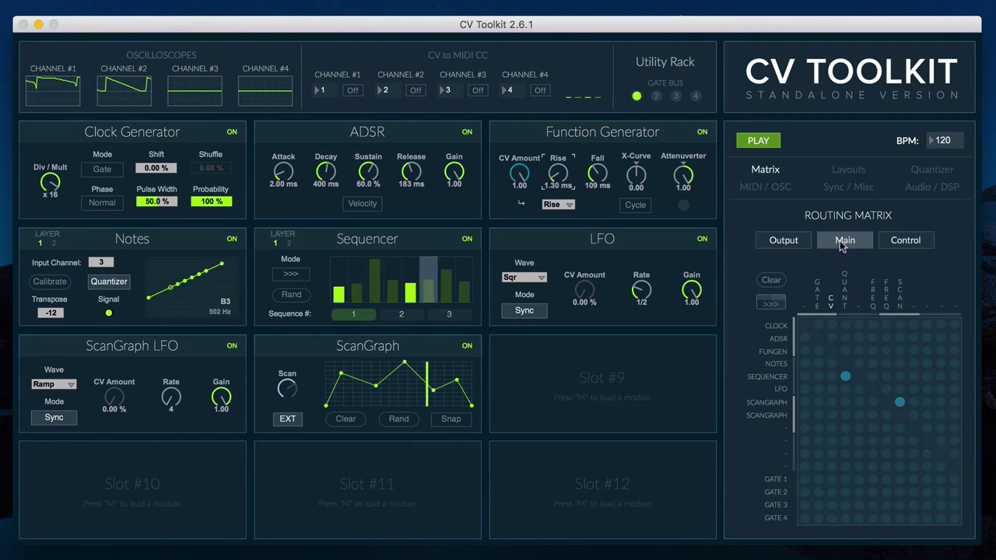
pyautogui.click(831, 415)
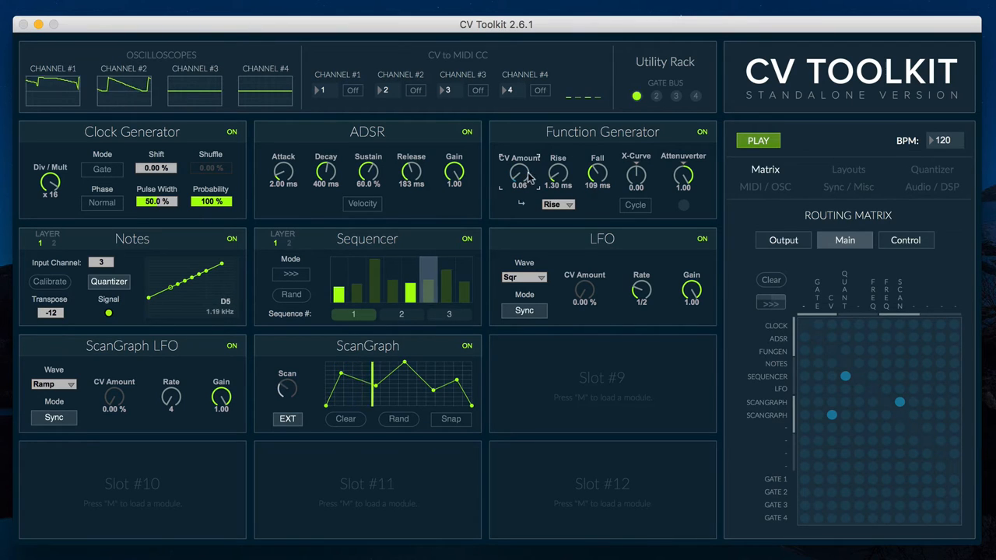
pyautogui.click(569, 204)
pyautogui.click(556, 226)
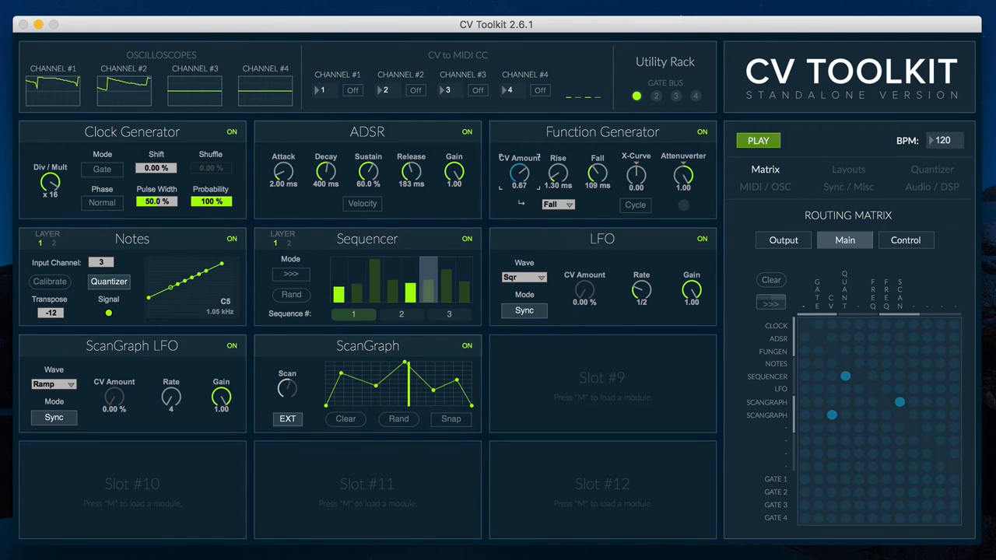
pyautogui.moveTo(523, 185); pyautogui.dragTo(523, 176)
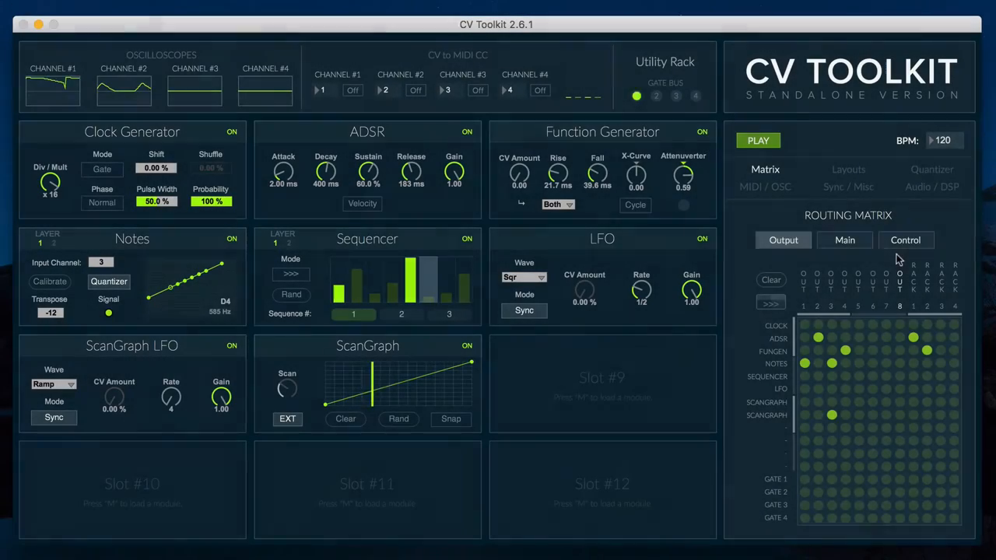
# Step: Set the Function Generator cycling continuously with 1 ms rise and ~13 ms fall, trying an LFO→Cycle route
pyautogui.click(905, 240)
pyautogui.click(832, 389)
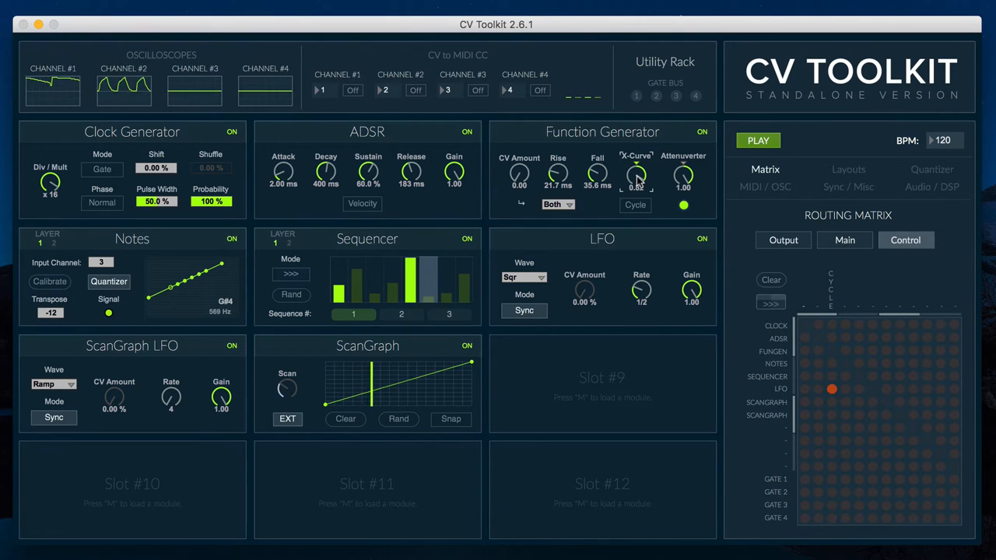
pyautogui.moveTo(567, 172); pyautogui.dragTo(597, 159)
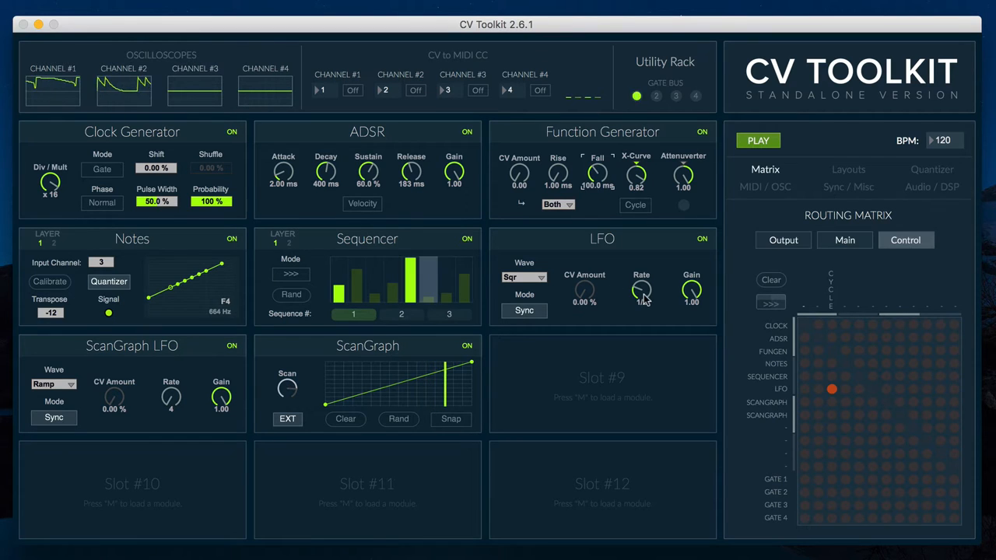
pyautogui.click(635, 204)
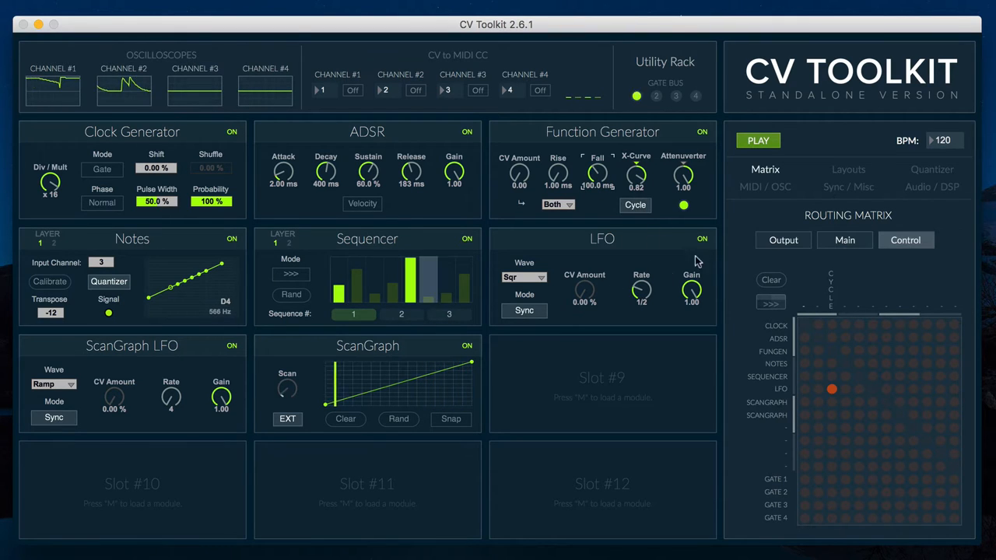
pyautogui.click(832, 389)
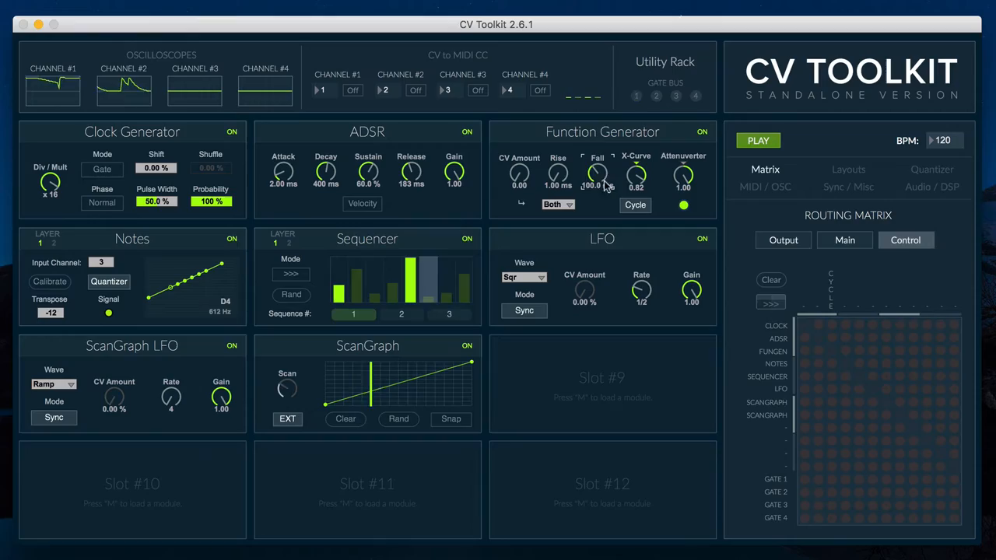
pyautogui.moveTo(606, 186); pyautogui.dragTo(606, 210)
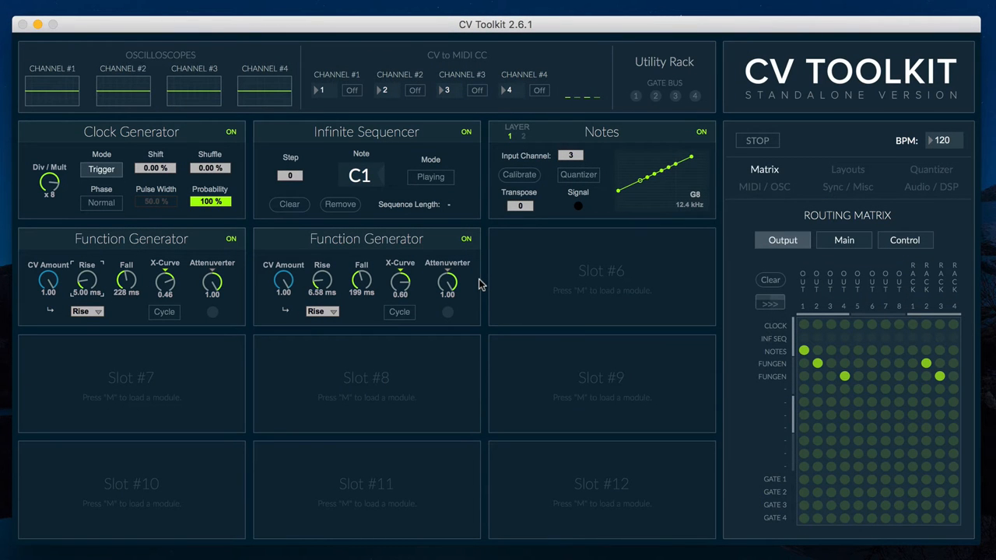
# Step: Toggle the Infinite Sequencer through recording and back to playing while checking the slot configuration
pyautogui.click(437, 185)
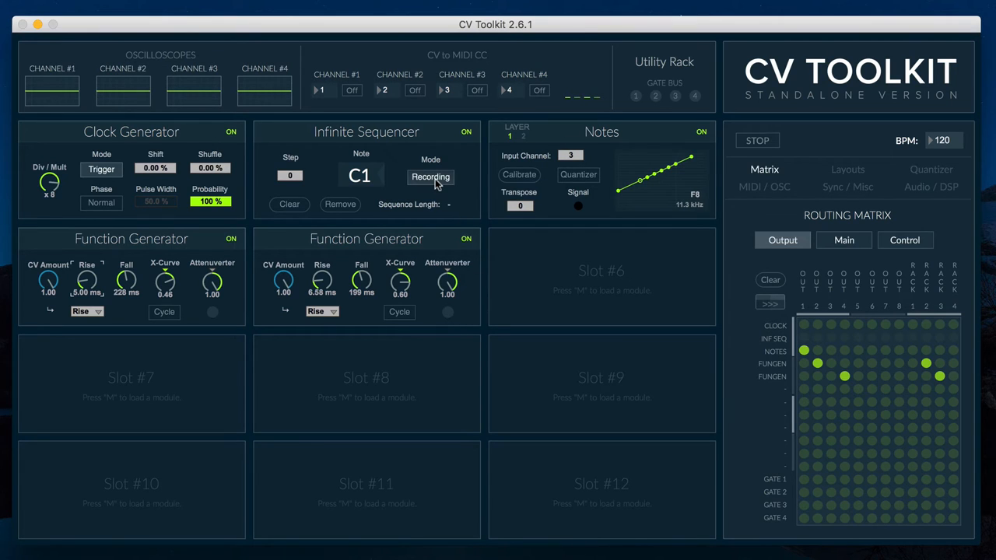
pyautogui.press('m')
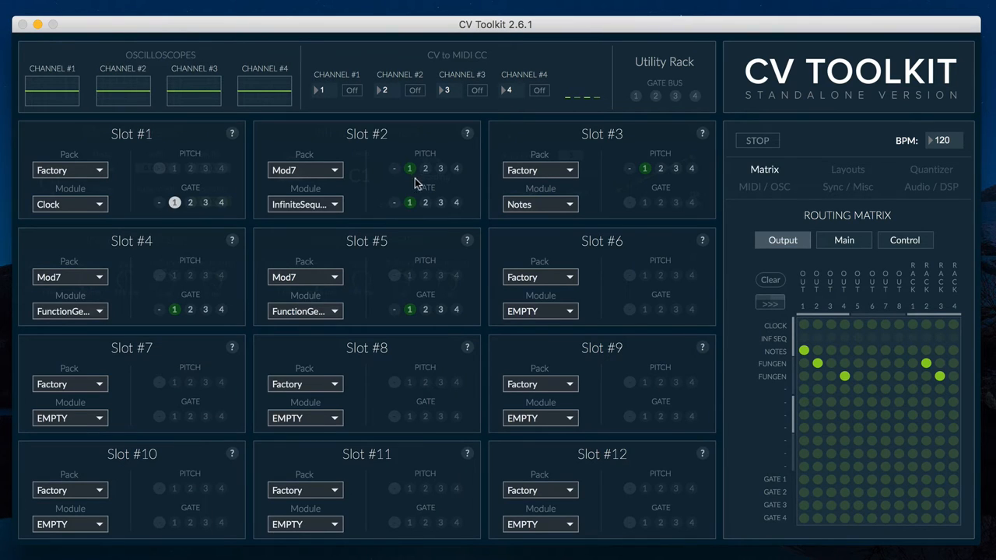
pyautogui.press('m')
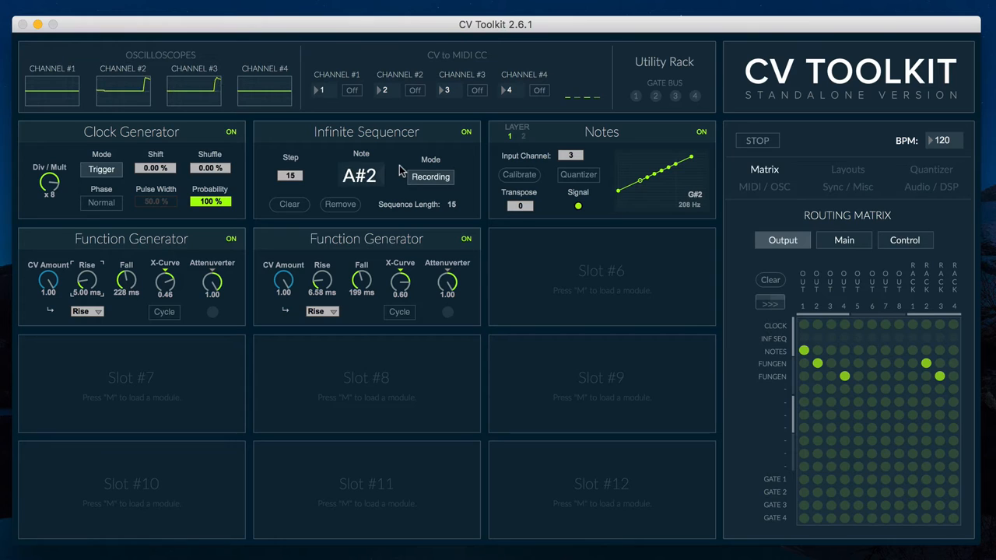
pyautogui.click(431, 181)
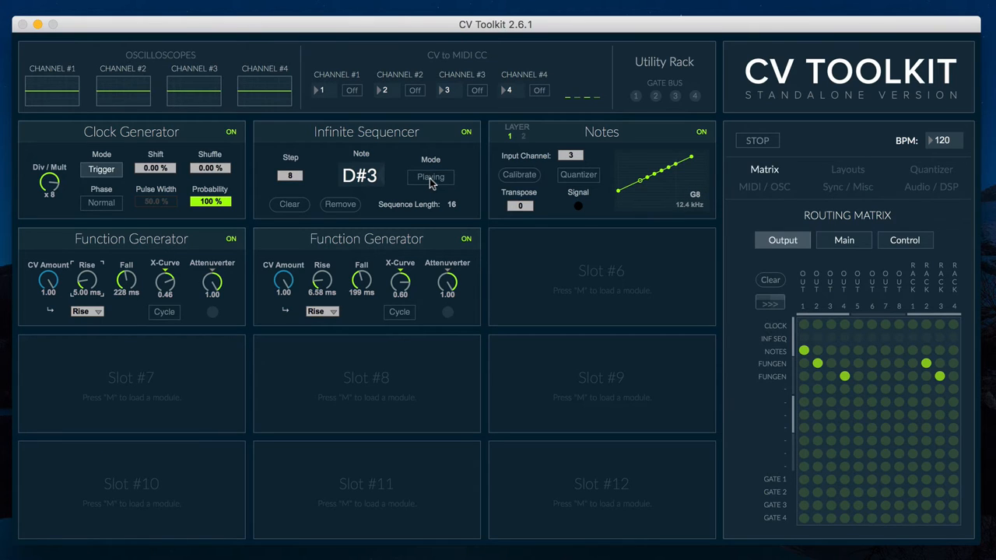
pyautogui.press('m')
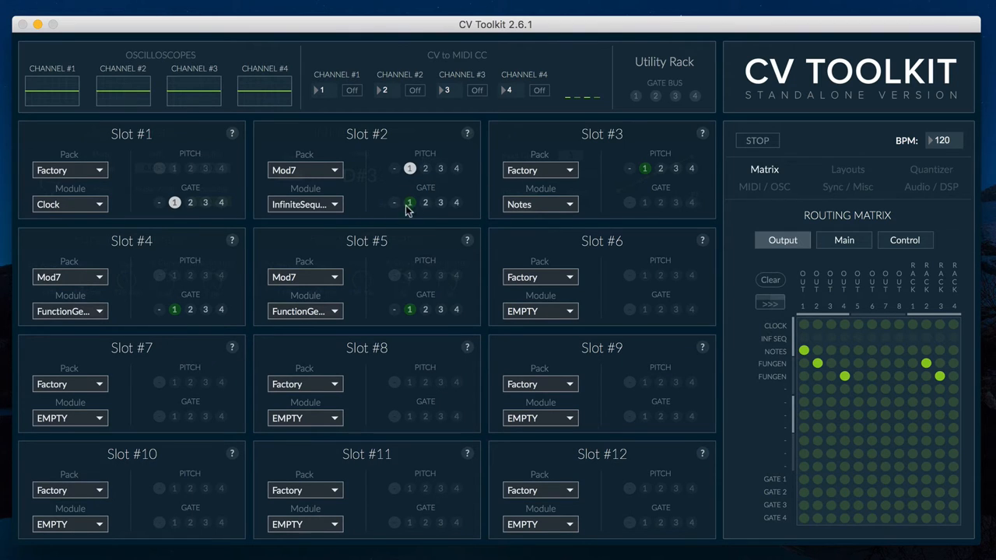
pyautogui.press('m')
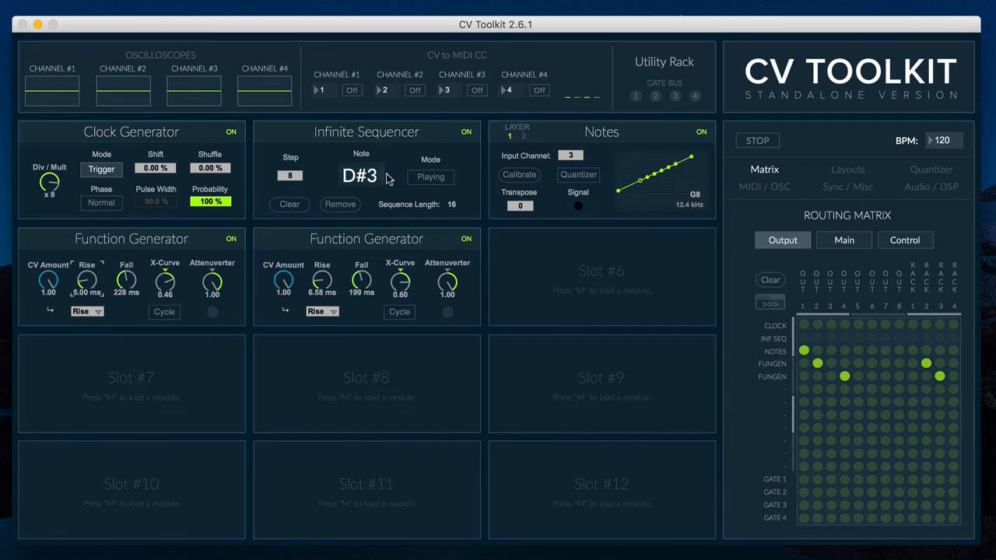
# Step: Play the patch, shorten the second Function Generator's fall to 118 ms and show the slot assignments
pyautogui.press('space')
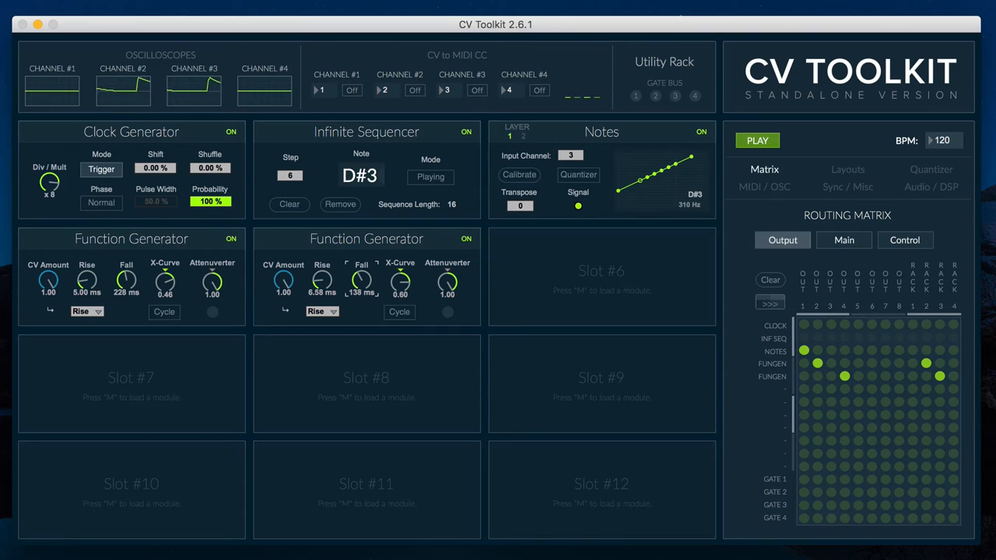
pyautogui.moveTo(362, 282); pyautogui.dragTo(363, 289)
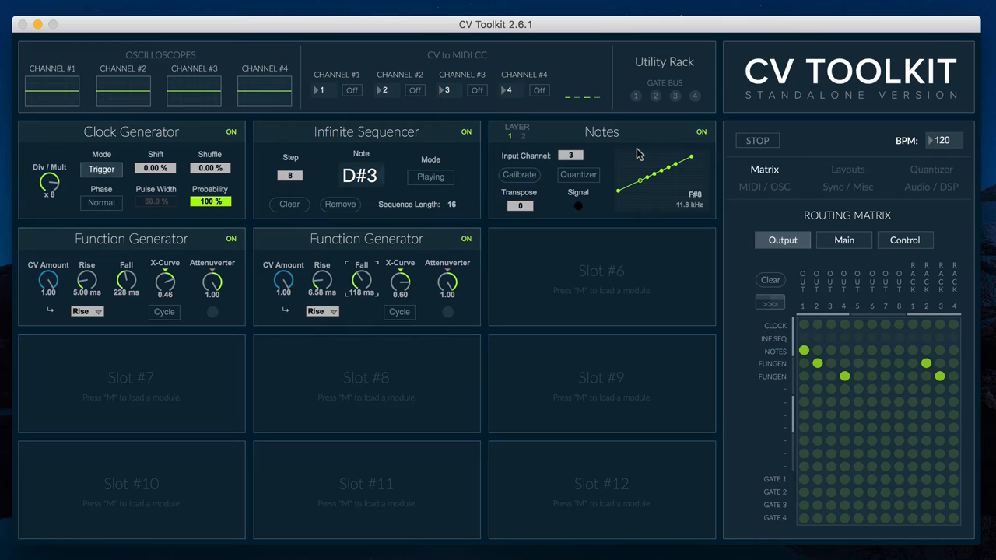
pyautogui.press('m')
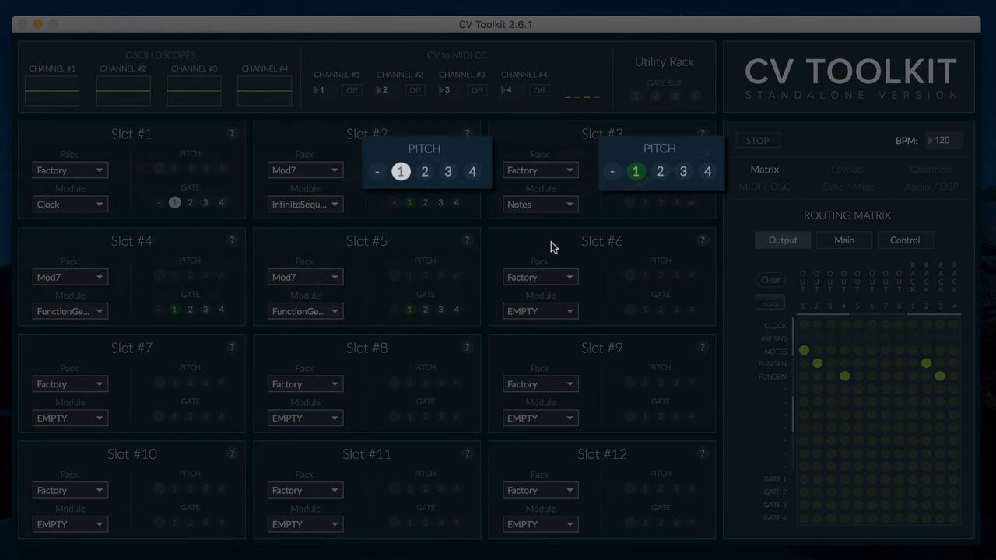
# Step: Return from slot configuration to the module panels and restart playback
pyautogui.press('m')
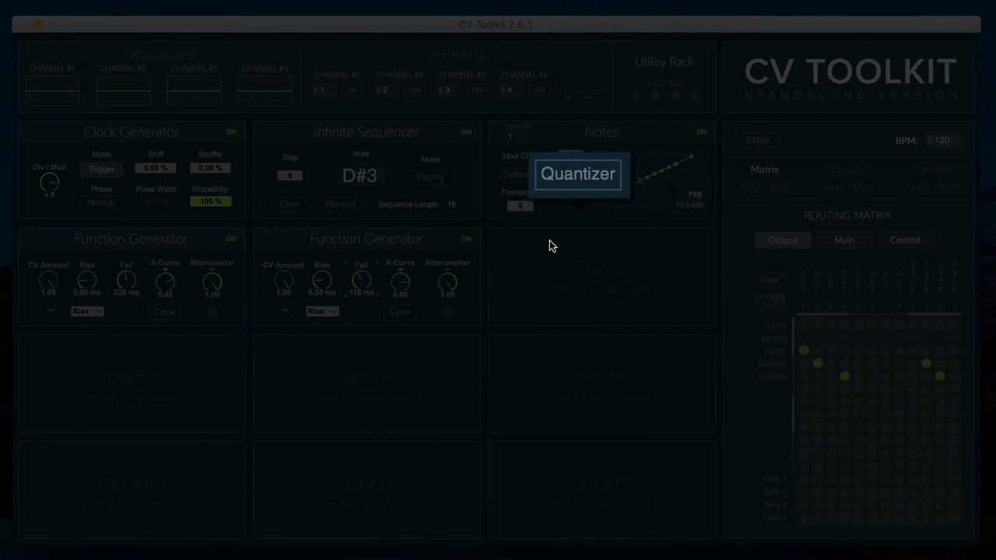
pyautogui.press('space')
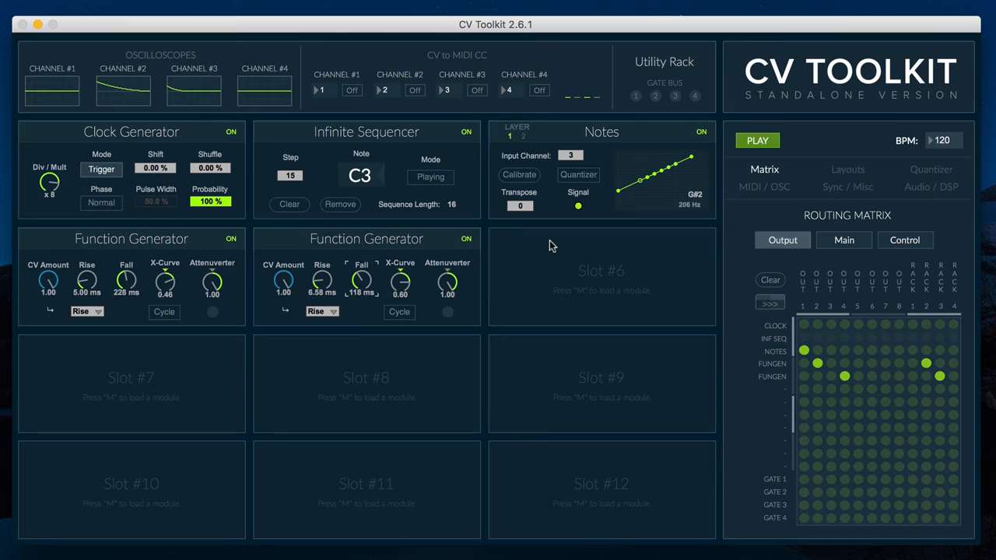
# Step: Stop, record a new note sequence into the Infinite Sequencer, then play it back
pyautogui.press('space')
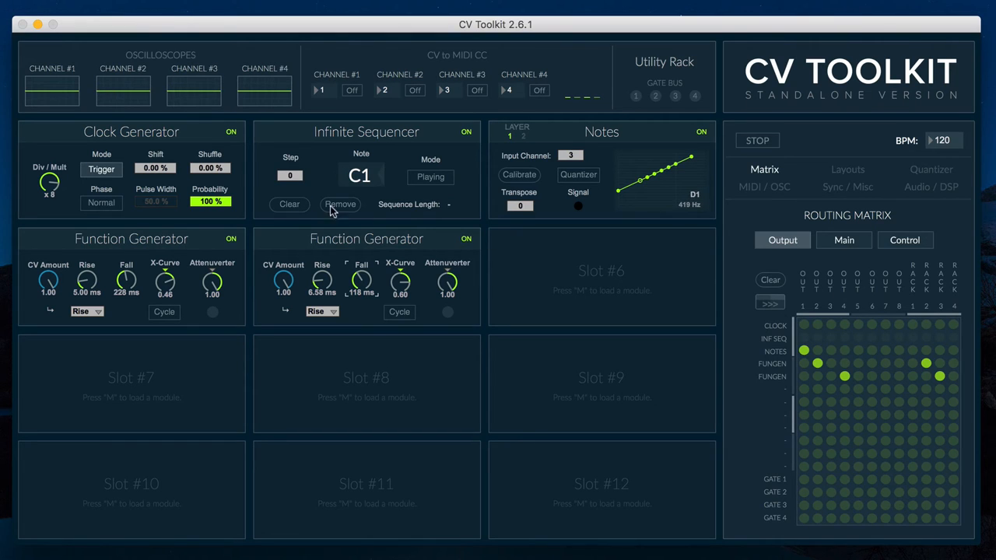
pyautogui.click(445, 177)
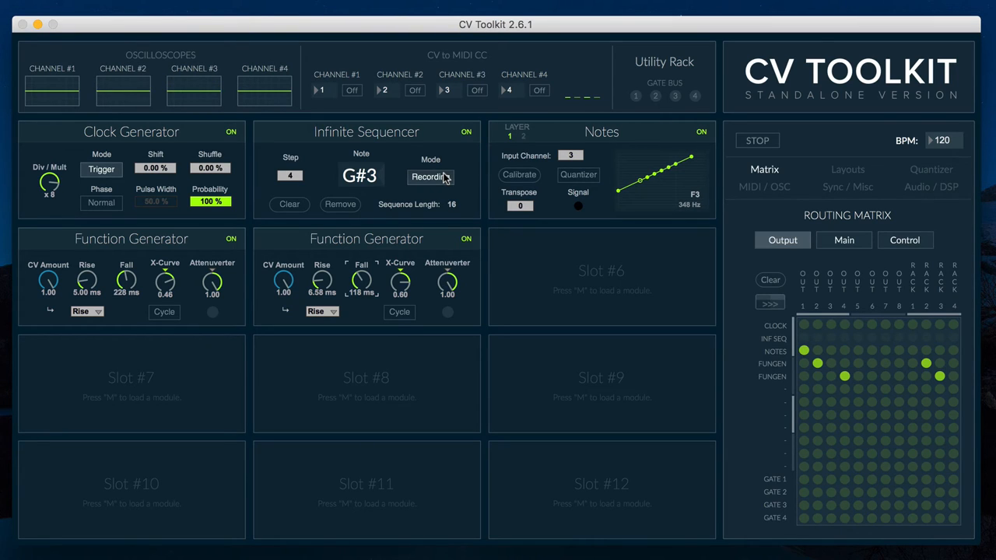
pyautogui.click(445, 178)
pyautogui.press('space')
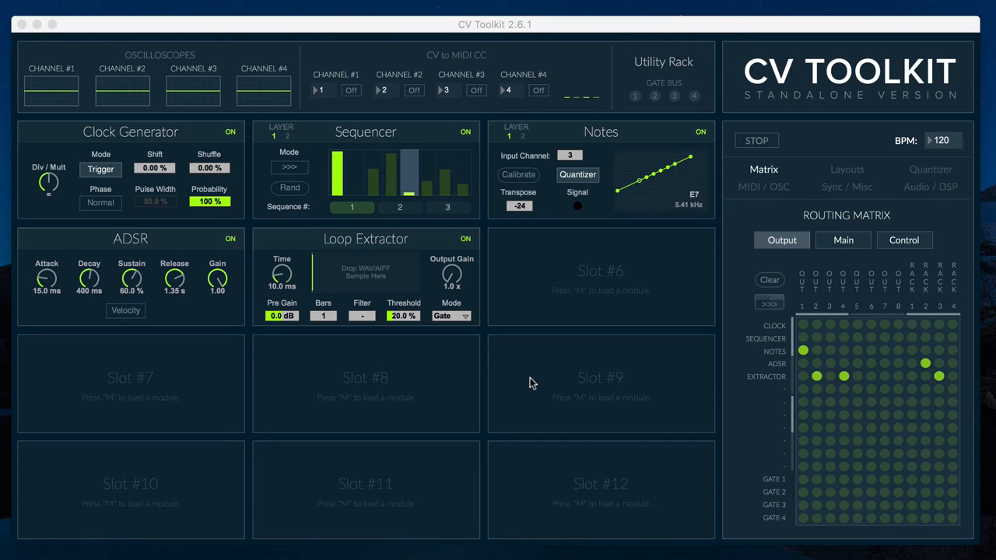
# Step: Drag MyLoop2.wav from the My Loop folder onto the Loop Extractor's drop area
pyautogui.click(869, 546)
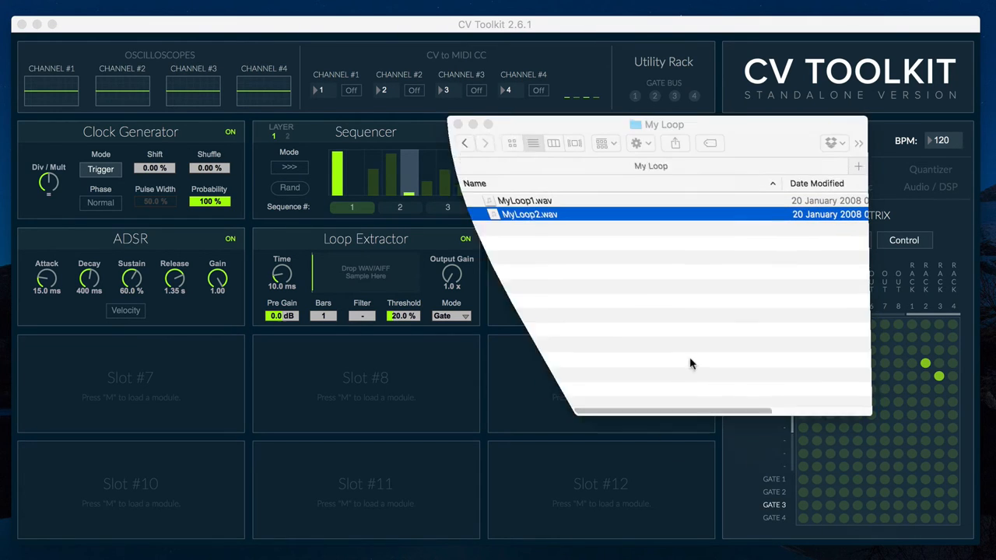
pyautogui.moveTo(504, 182); pyautogui.dragTo(365, 272)
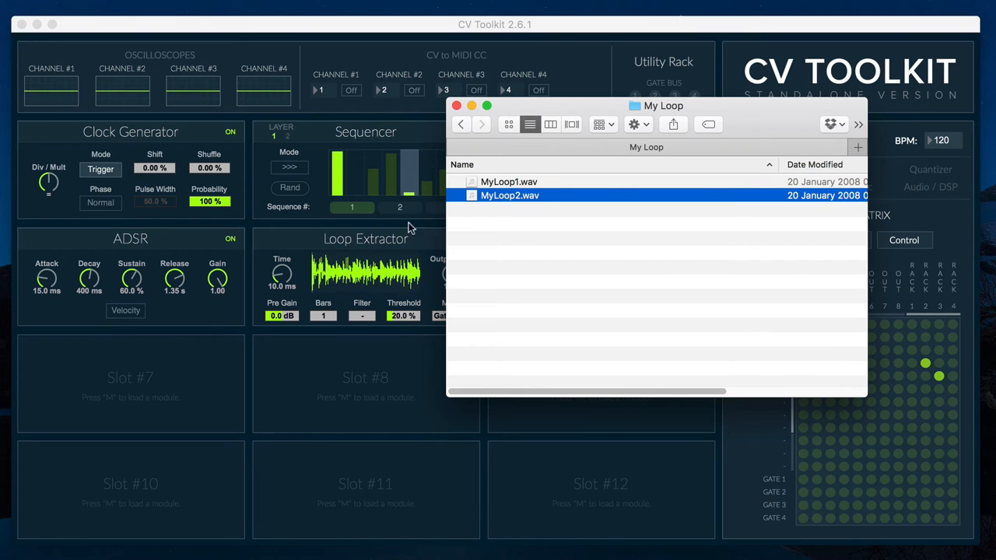
pyautogui.click(470, 105)
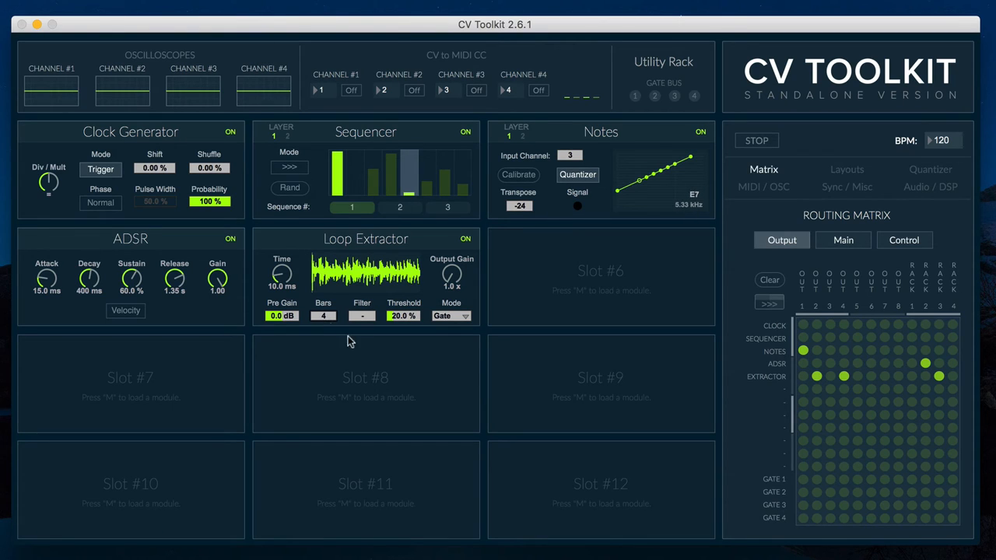
# Step: Play the loop patch, raising the Loop Extractor's time and boosting output gain to 1.4x
pyautogui.press('space')
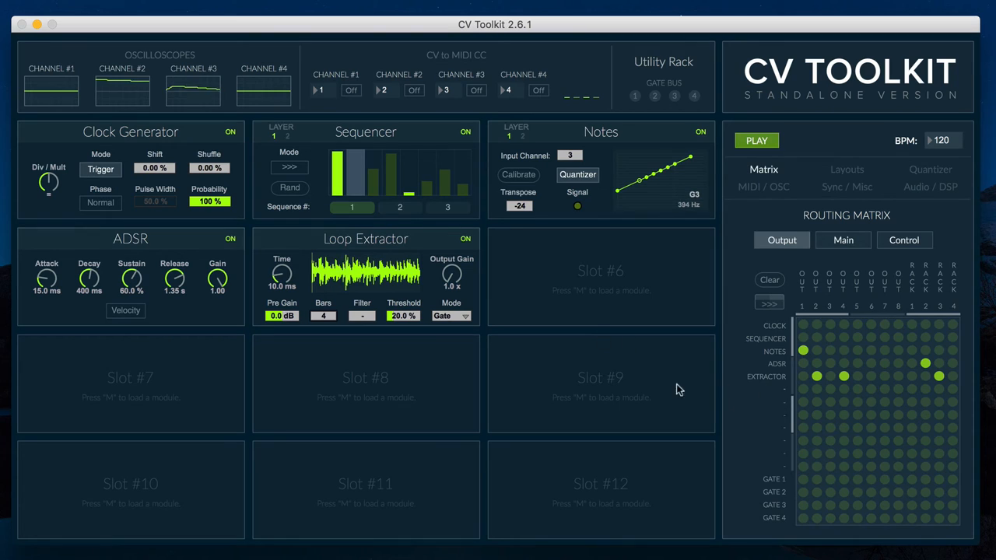
pyautogui.moveTo(288, 276); pyautogui.dragTo(288, 265)
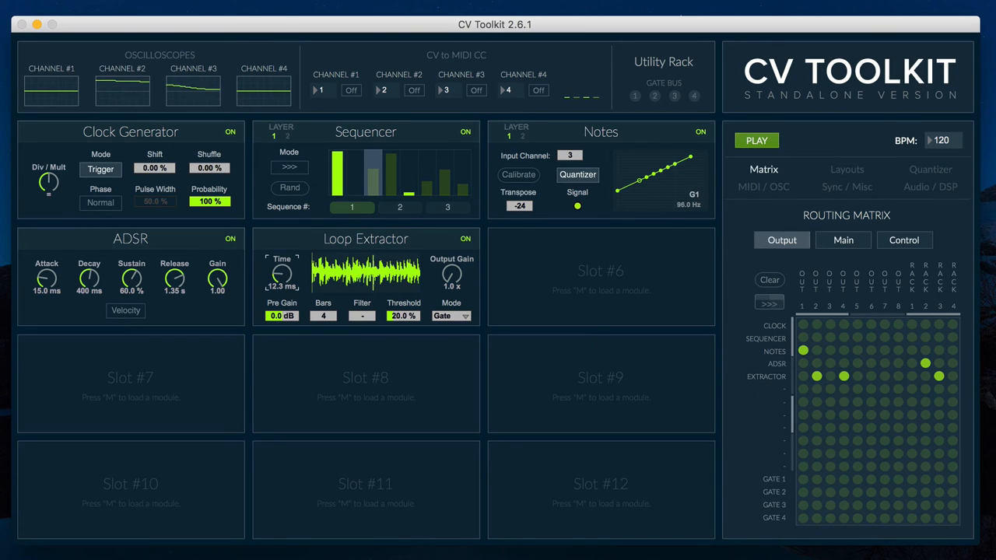
pyautogui.click(452, 277)
pyautogui.moveTo(451, 276); pyautogui.dragTo(451, 269)
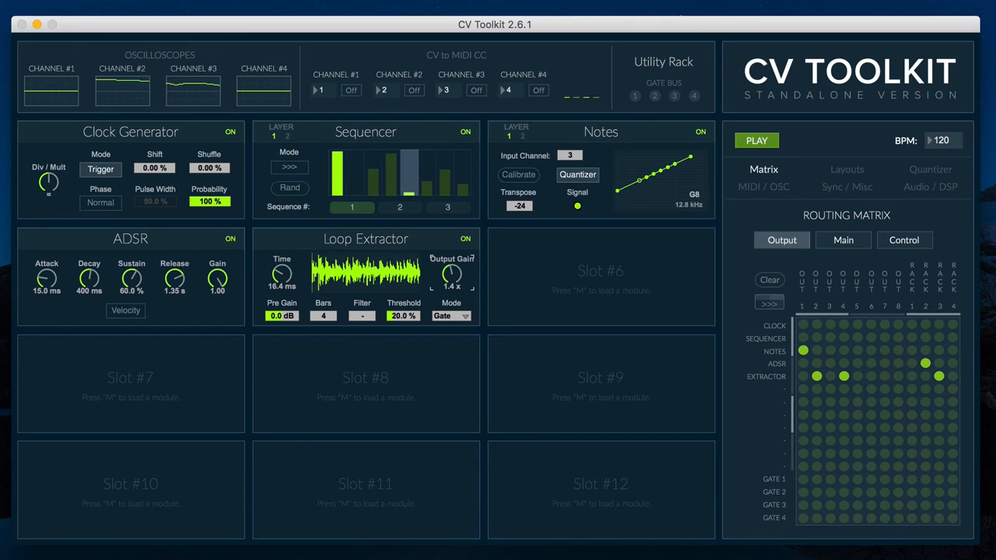
pyautogui.moveTo(282, 284); pyautogui.dragTo(281, 276)
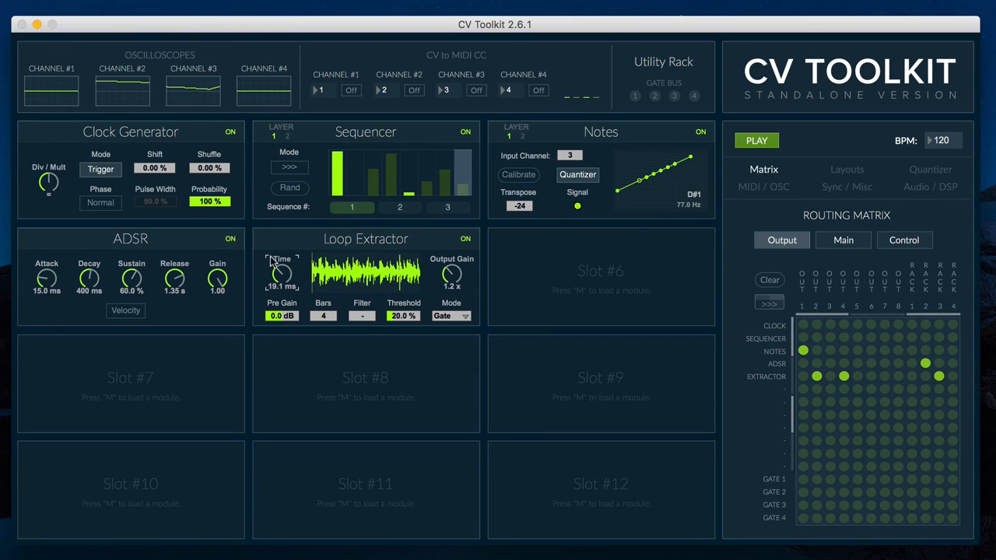
# Step: Trim the pre gain, switch the loop filter to high-pass and lower the tempo to 82 BPM
pyautogui.click(452, 283)
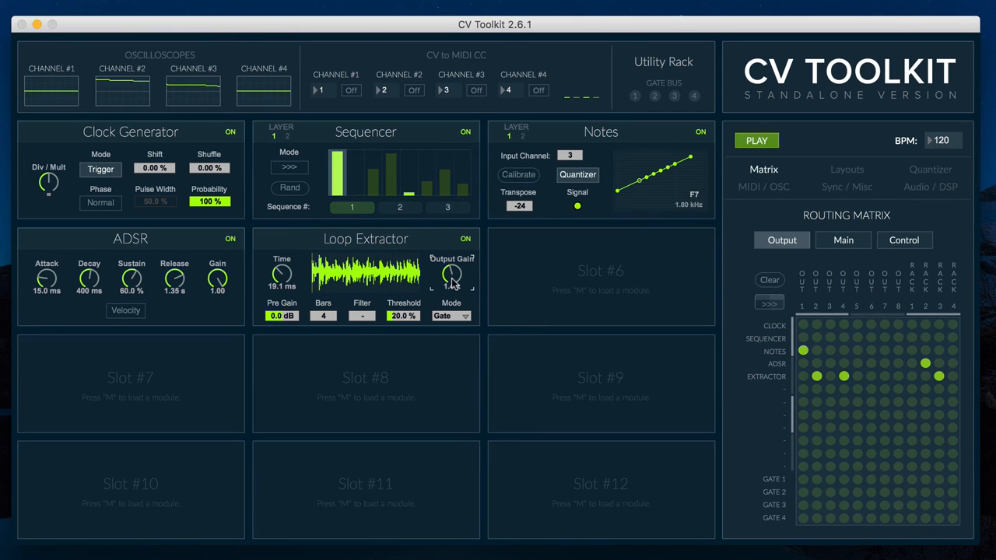
pyautogui.moveTo(290, 319); pyautogui.dragTo(285, 285)
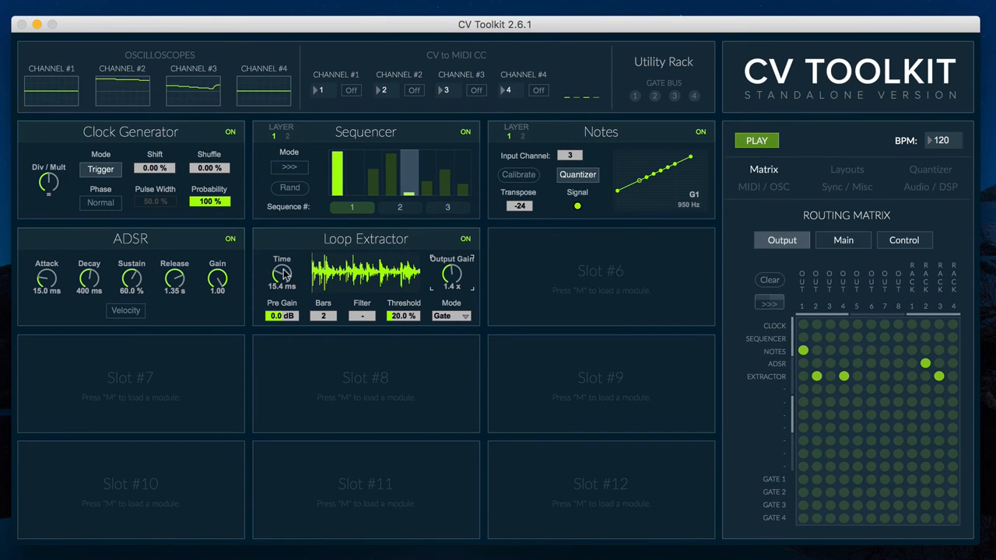
pyautogui.moveTo(284, 285); pyautogui.dragTo(285, 284)
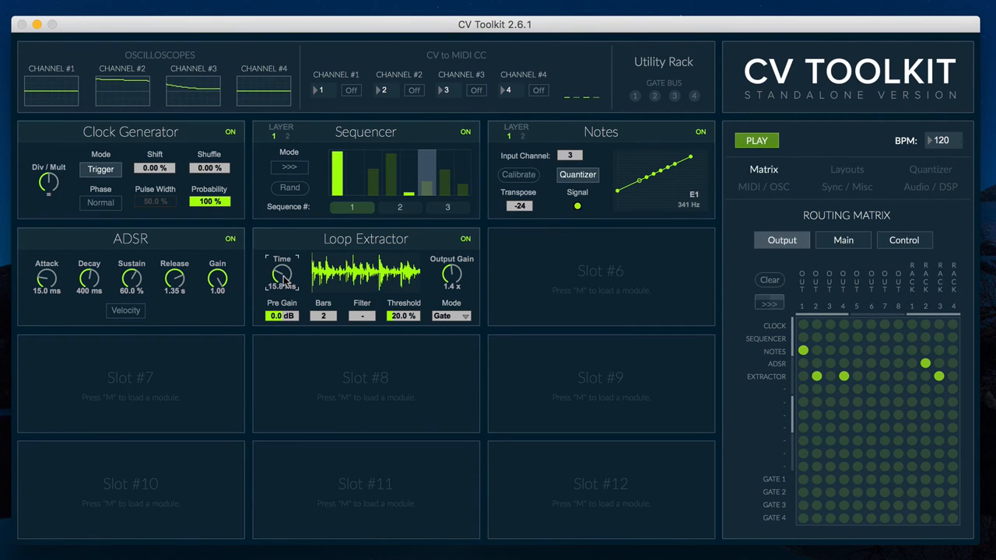
pyautogui.click(369, 319)
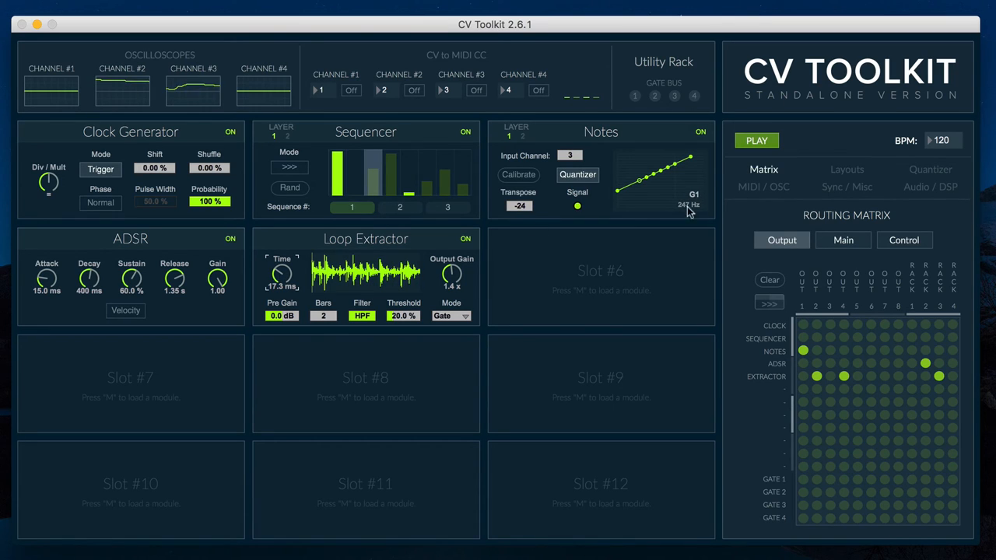
pyautogui.moveTo(963, 141)
pyautogui.mouseDown()
pyautogui.moveTo(963, 153)
pyautogui.moveTo(953, 147)
pyautogui.mouseUp()
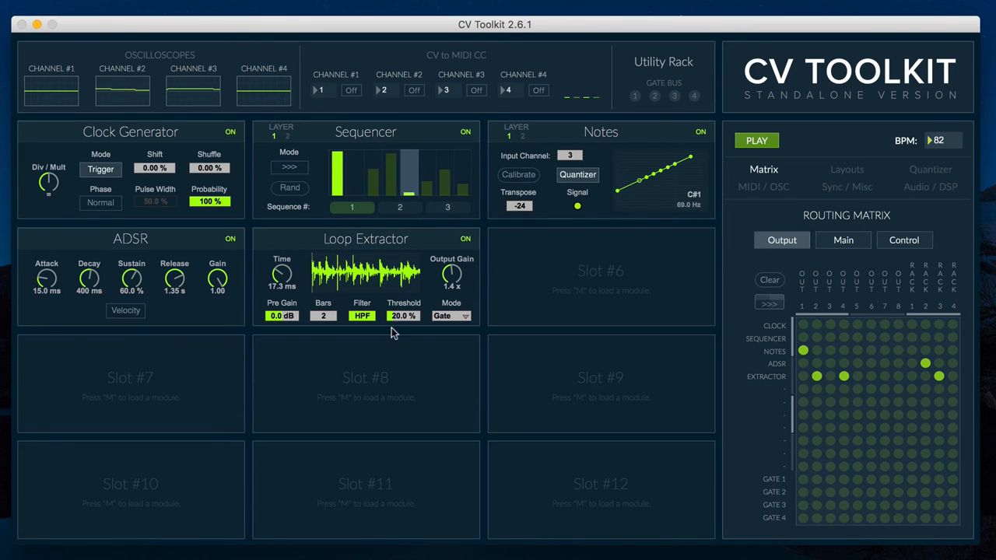
# Step: Raise the Loop Extractor's time to 21.1 ms while the loop plays
pyautogui.moveTo(282, 277); pyautogui.dragTo(282, 272)
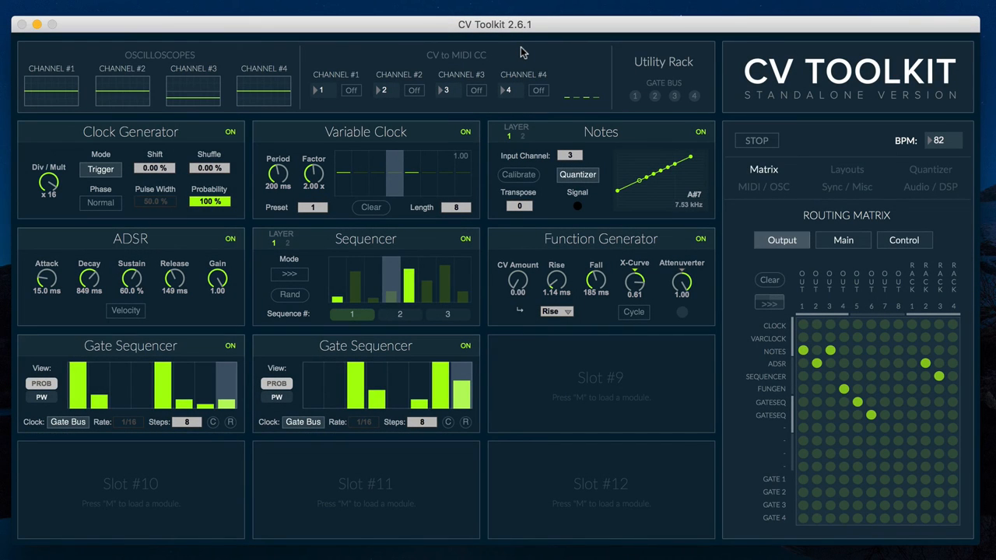
# Step: Play the Variable Clock patch, redraw its step timings descending left to right and raise the factor
pyautogui.press('space')
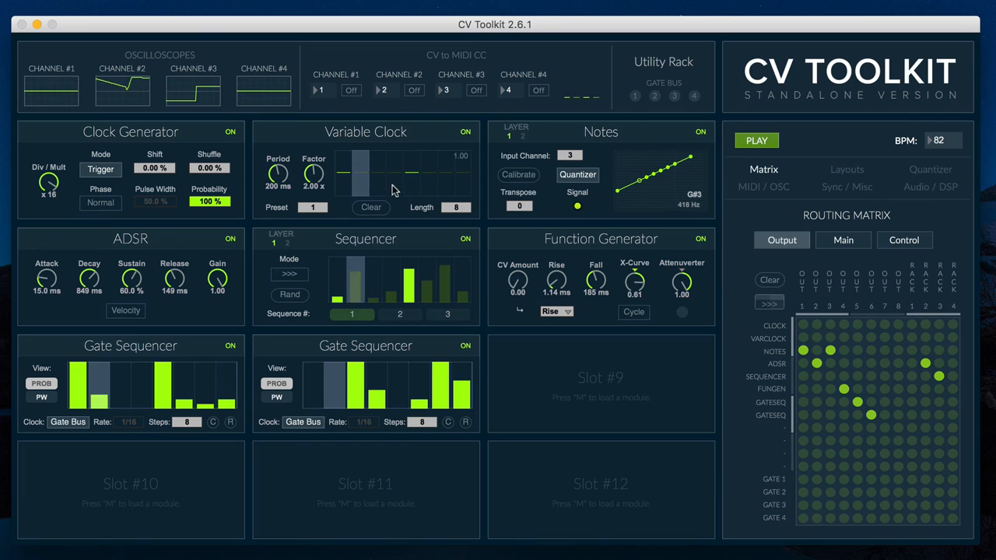
pyautogui.click(413, 167)
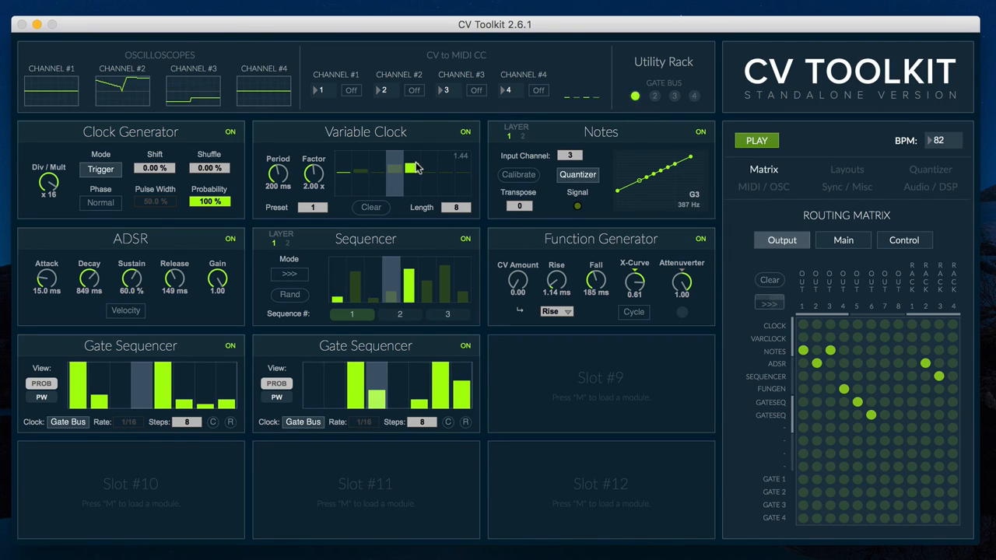
pyautogui.moveTo(414, 168); pyautogui.dragTo(464, 165)
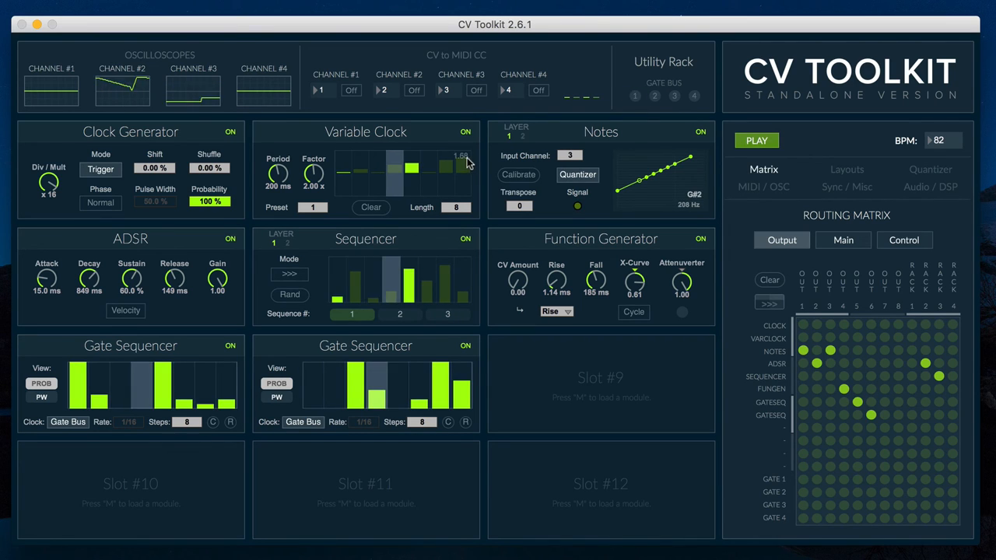
pyautogui.click(430, 187)
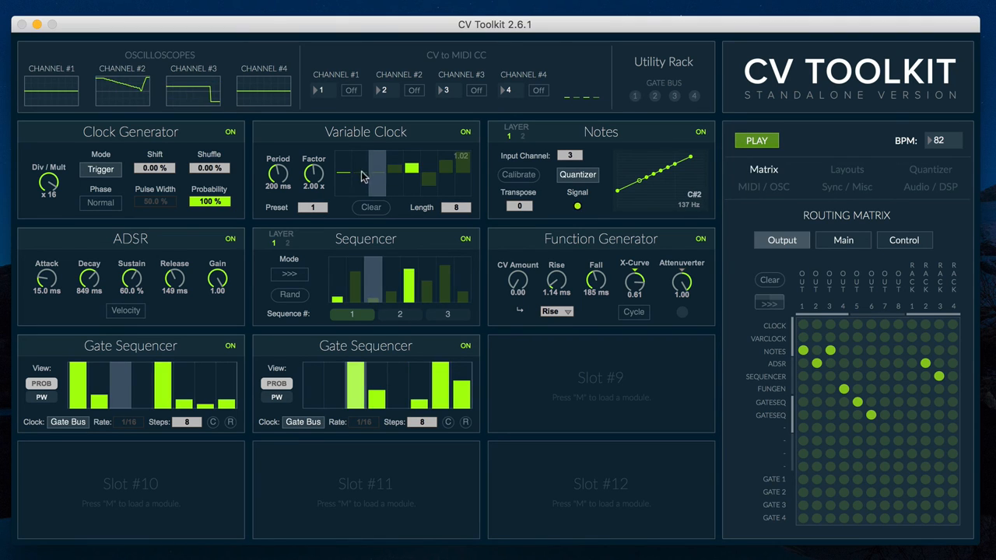
pyautogui.moveTo(362, 176); pyautogui.dragTo(478, 204)
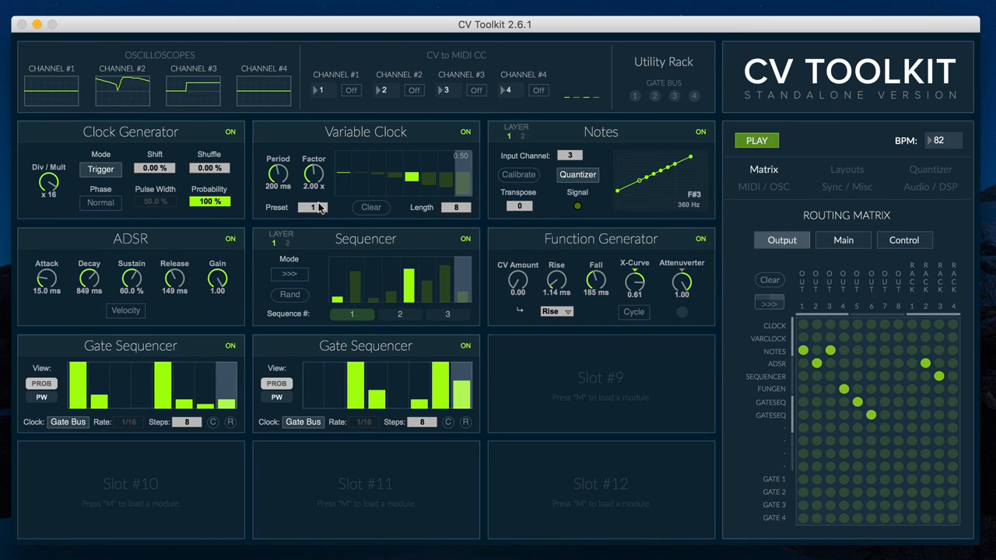
pyautogui.moveTo(314, 175); pyautogui.dragTo(313, 152)
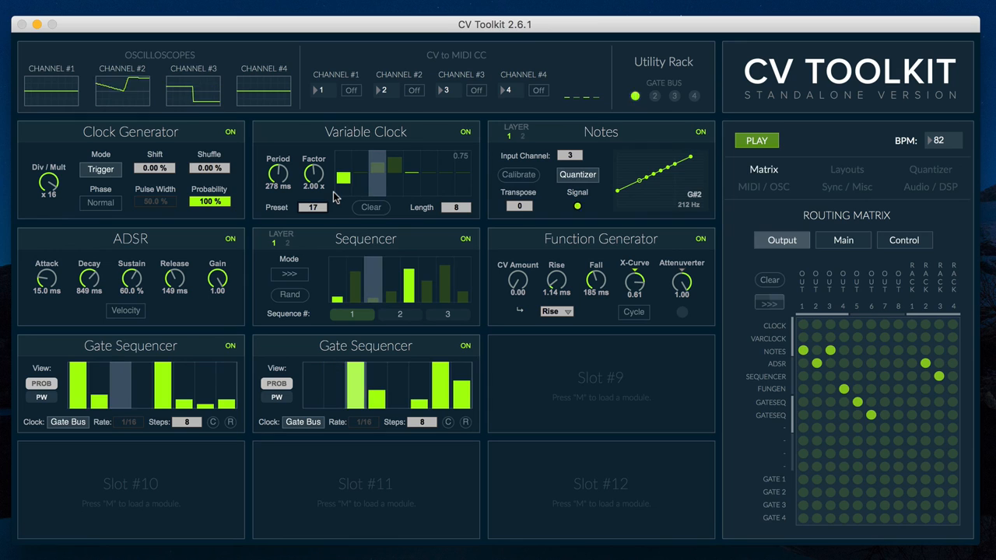
# Step: Stop and restart playback so the clock runs on preset 10 with 16 steps
pyautogui.press('space')
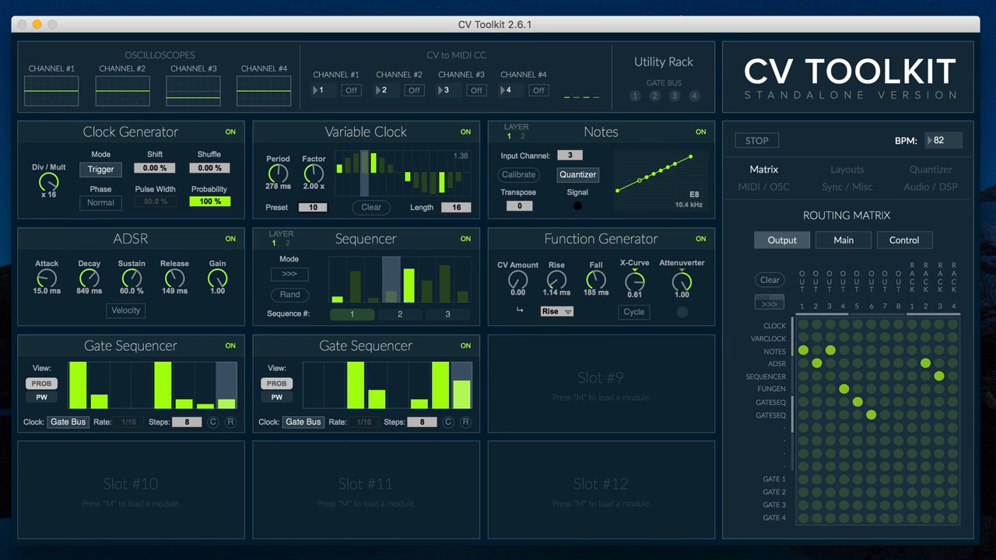
pyautogui.press('space')
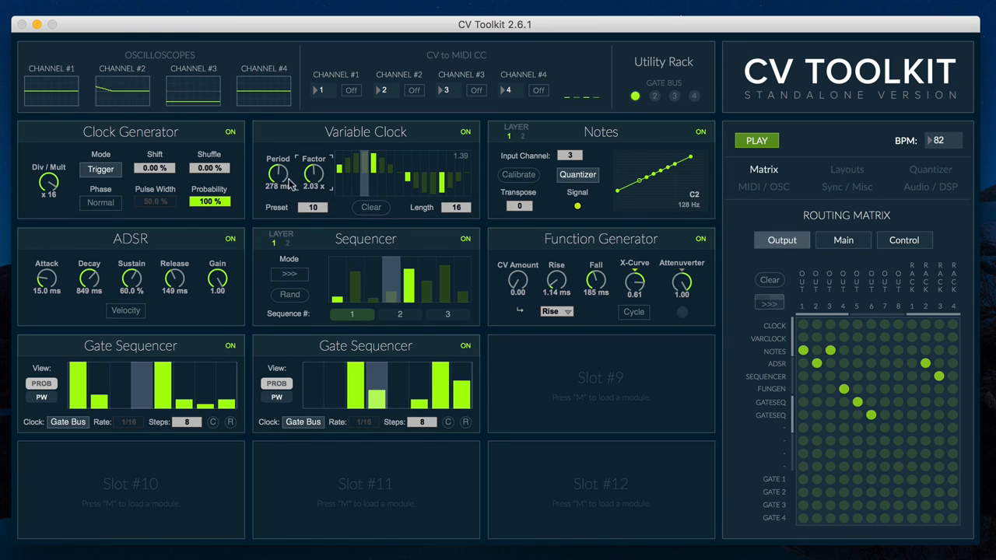